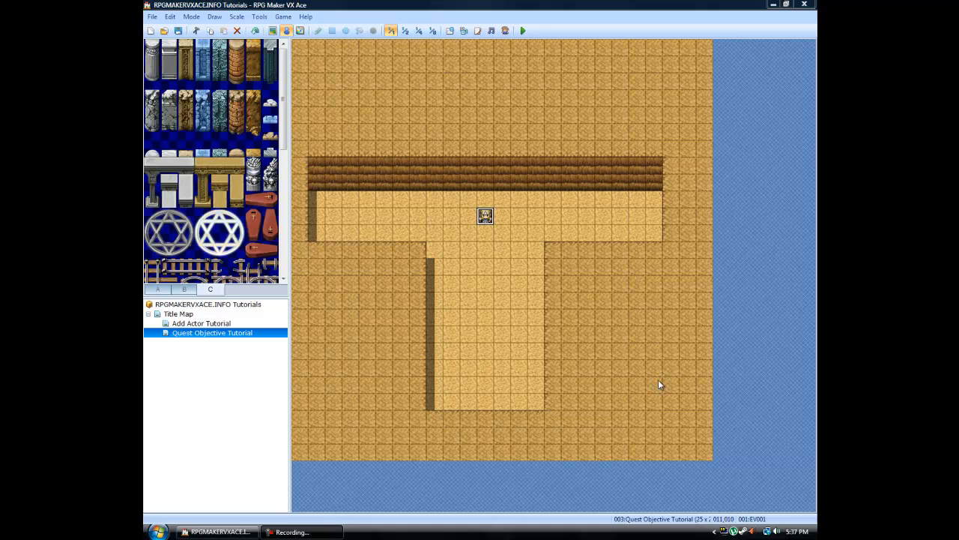
# Raise the maximum number of items in the database to 99.
pyautogui.rightClick(485, 217)
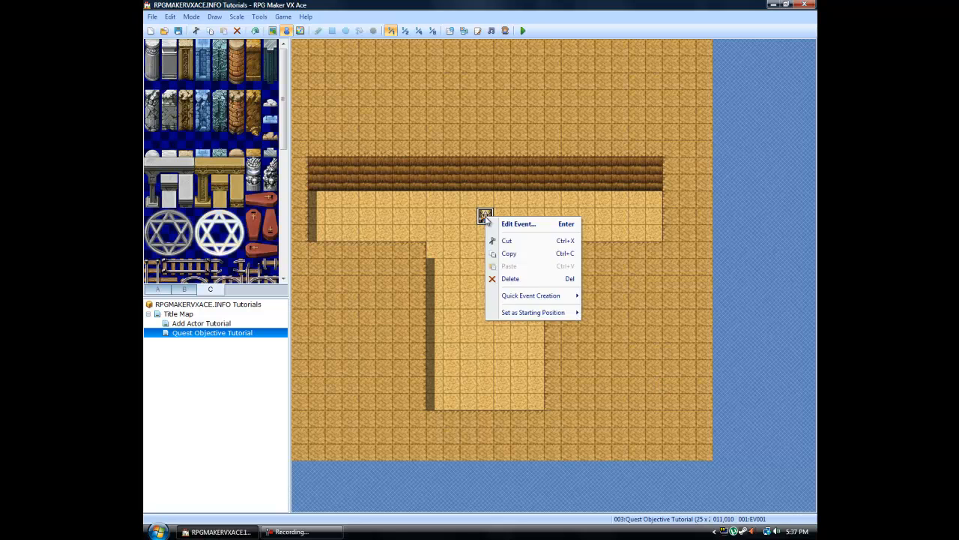
pyautogui.click(452, 33)
pyautogui.click(450, 31)
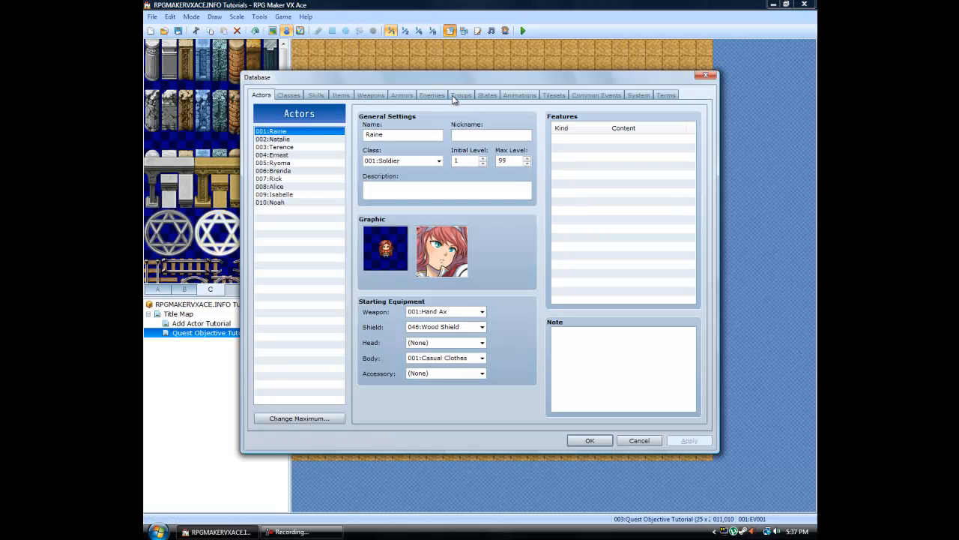
pyautogui.click(341, 95)
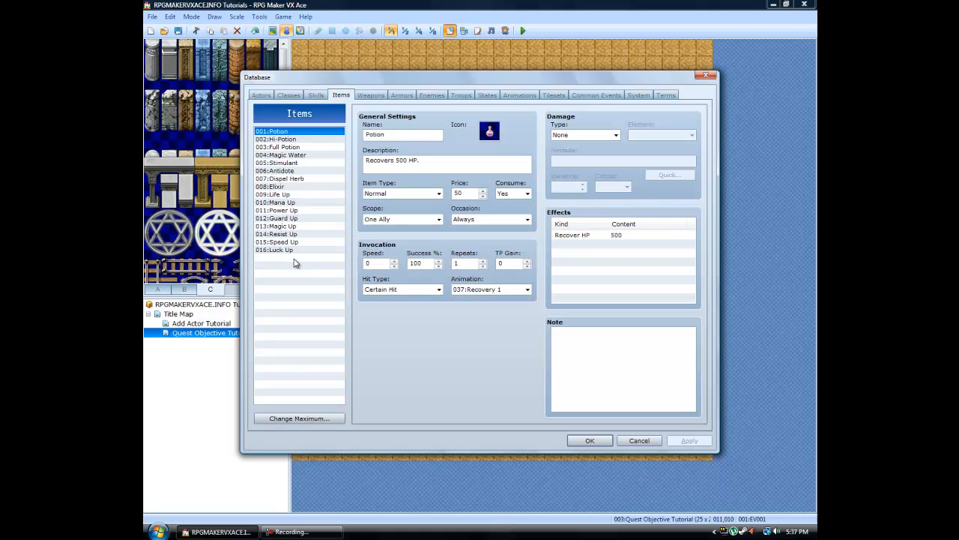
pyautogui.click(313, 418)
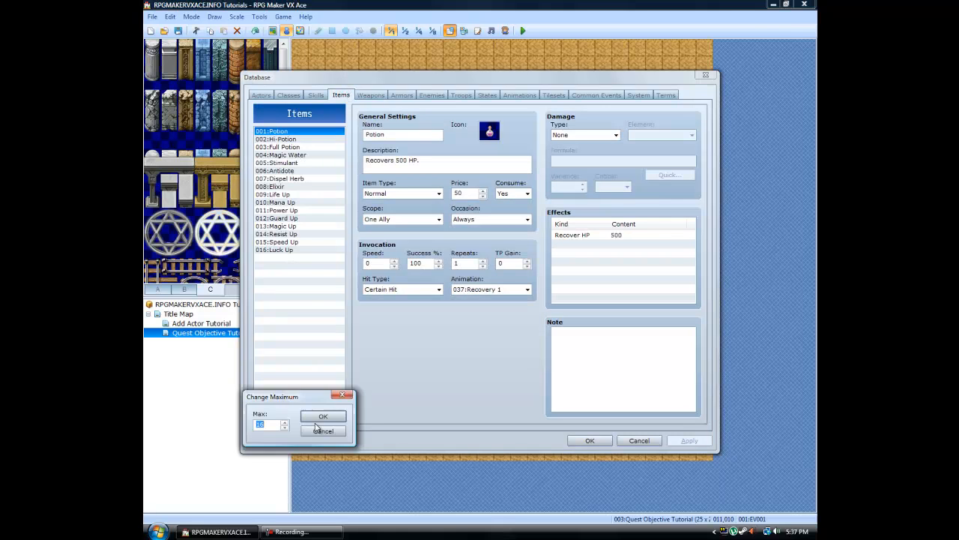
pyautogui.write('99')
pyautogui.click(322, 416)
# Name the empty item entry 017 "Key item" and give it the icon with index 118.
pyautogui.click(290, 265)
pyautogui.click(292, 258)
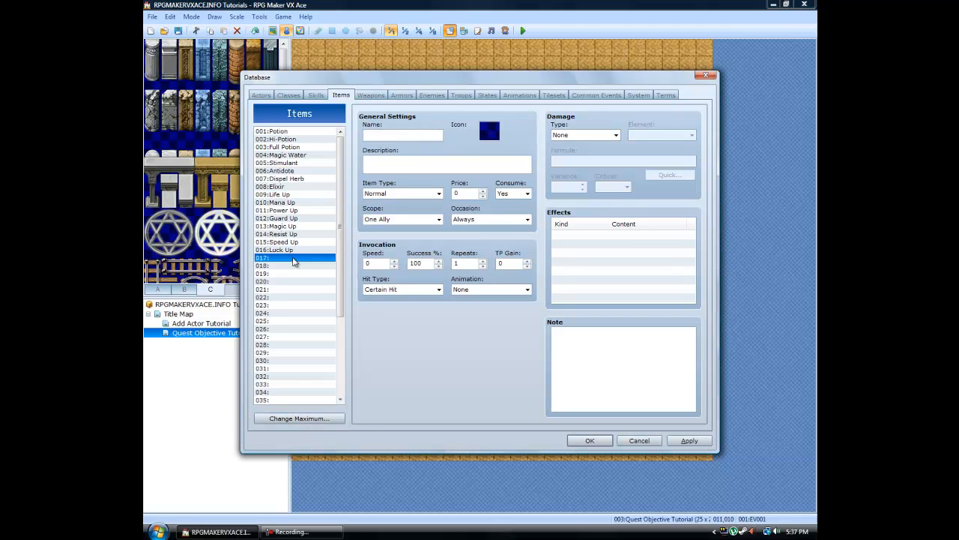
pyautogui.doubleClick(490, 132)
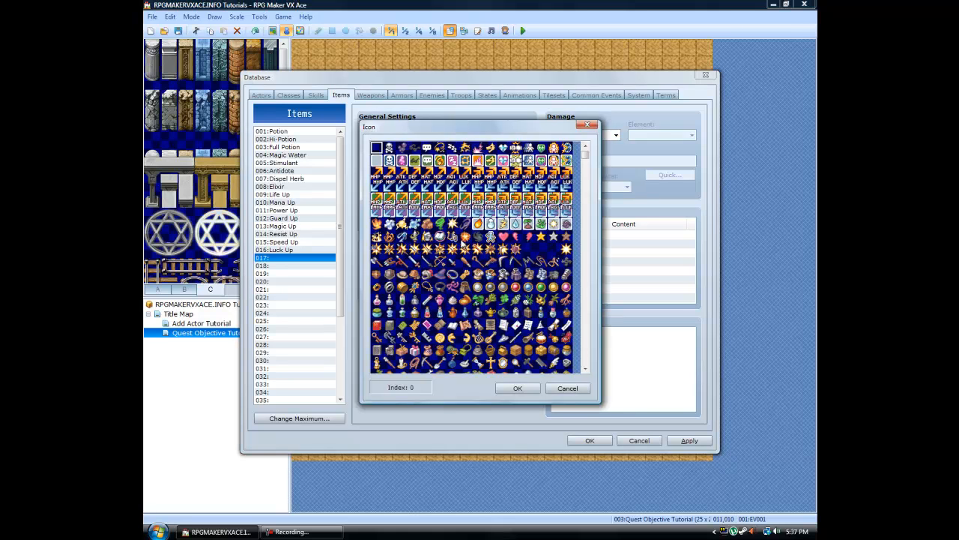
pyautogui.click(453, 236)
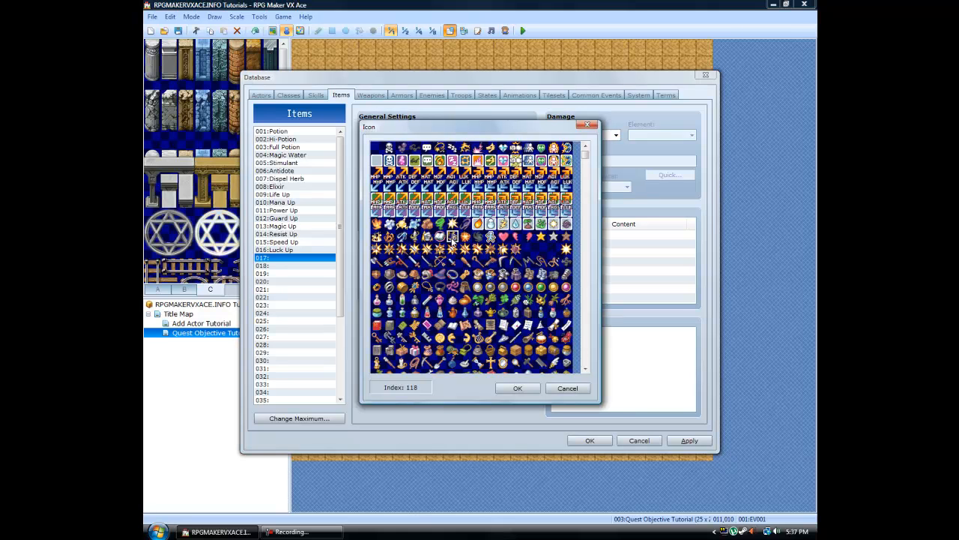
pyautogui.click(517, 388)
pyautogui.click(386, 134)
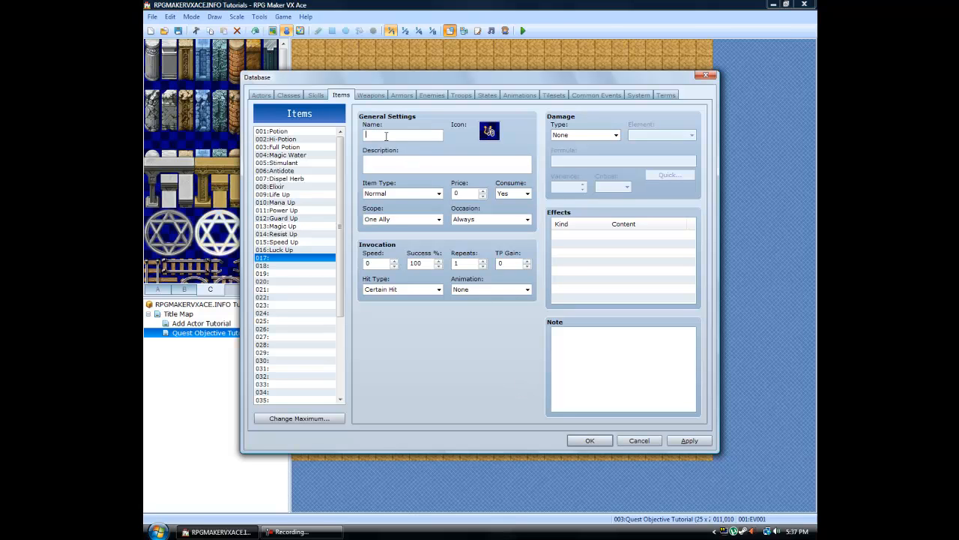
pyautogui.write('Key item')
# Set the new item's type to Key Item, Consume to No and Scope to None, and save the database changes.
pyautogui.click(402, 194)
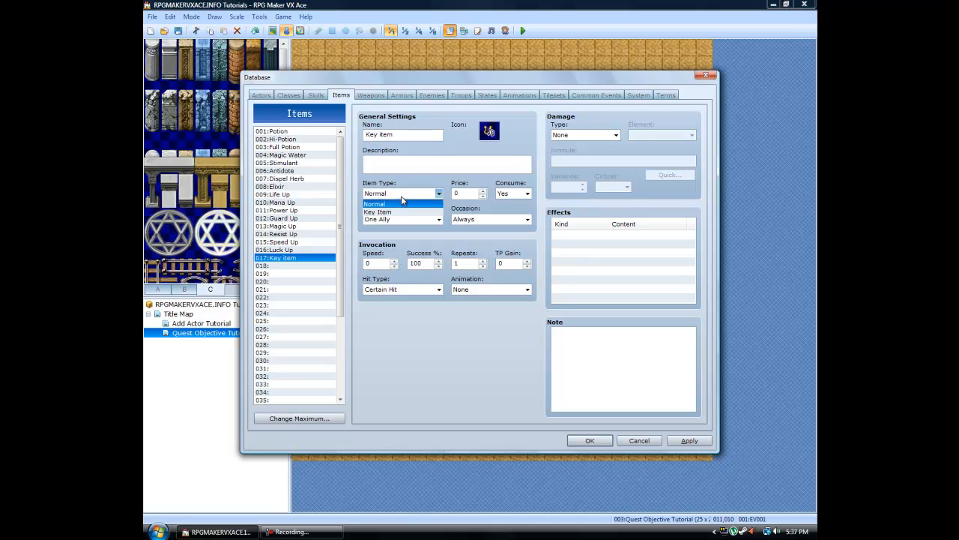
pyautogui.click(404, 209)
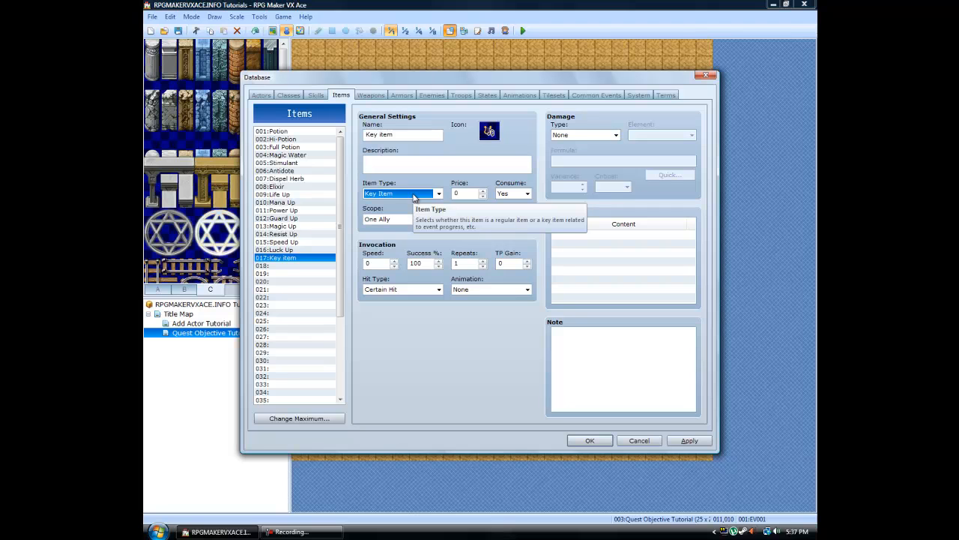
pyautogui.click(527, 193)
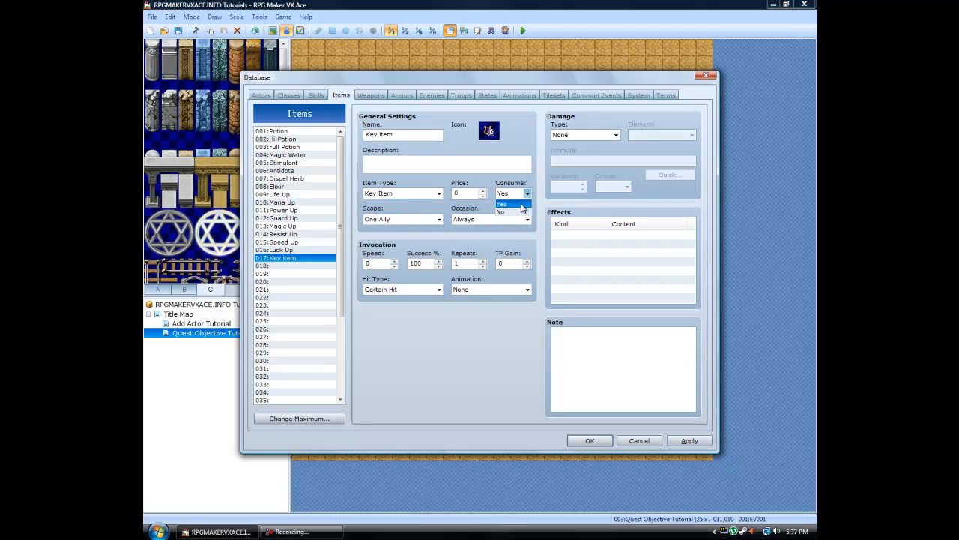
pyautogui.click(516, 212)
pyautogui.click(438, 219)
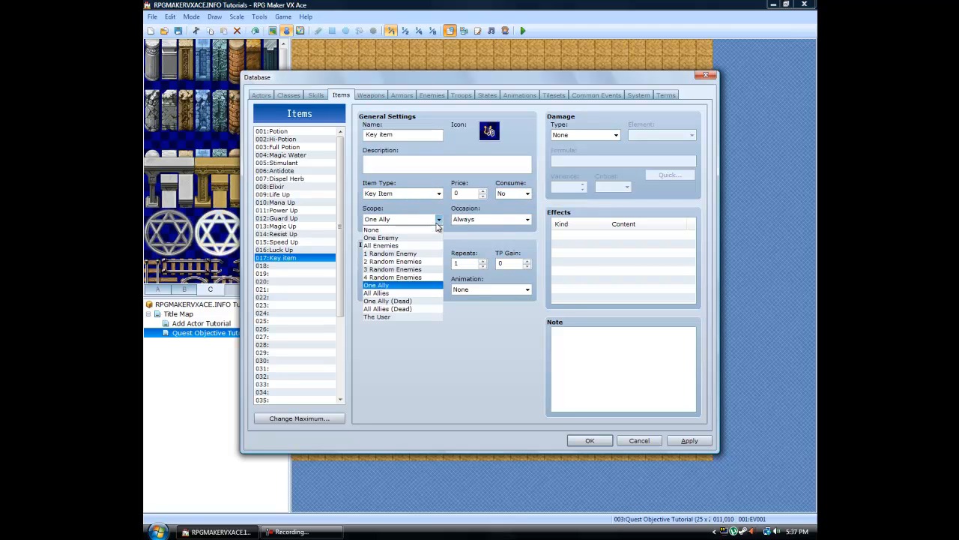
pyautogui.click(424, 233)
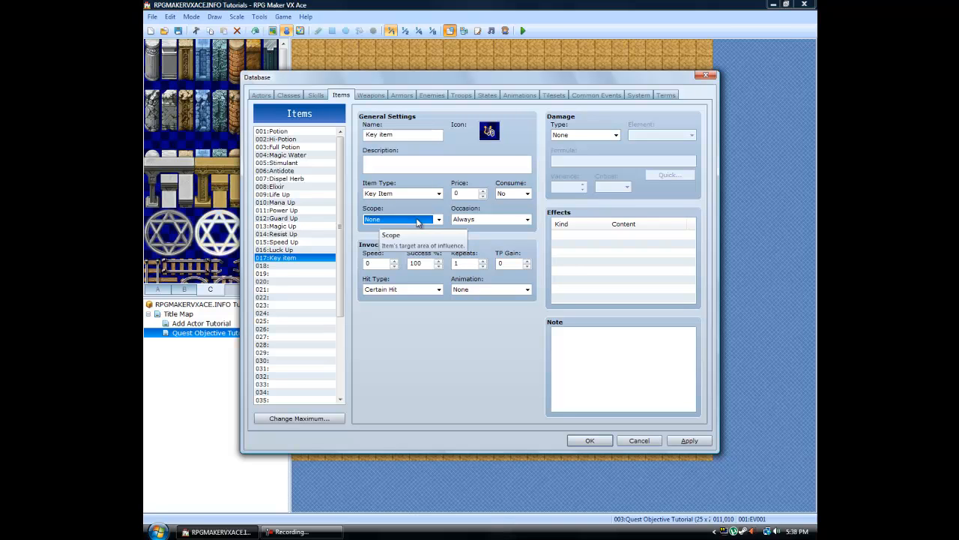
pyautogui.click(688, 441)
pyautogui.click(589, 441)
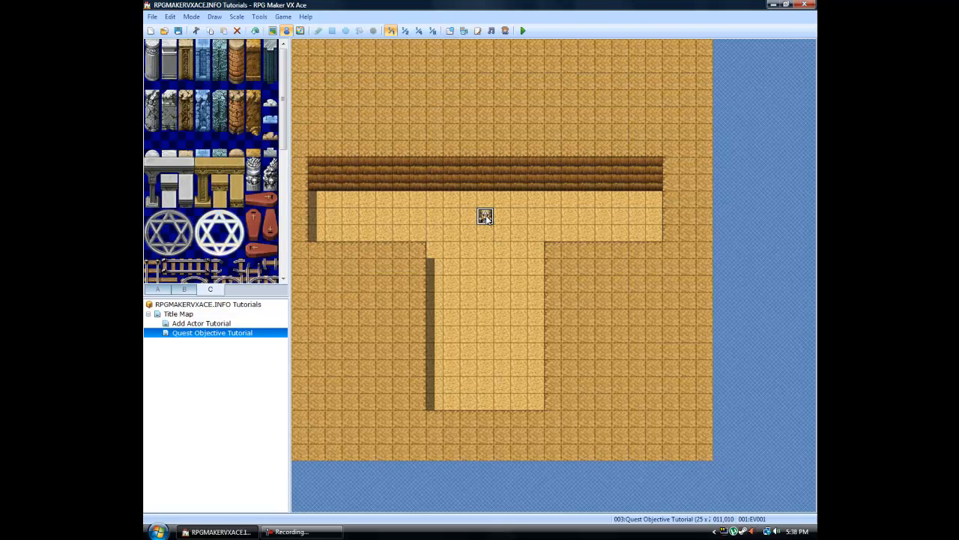
# Add a Show Text message to the map character's event reading "Please get the key item from the chest".
pyautogui.rightClick(486, 218)
pyautogui.click(517, 225)
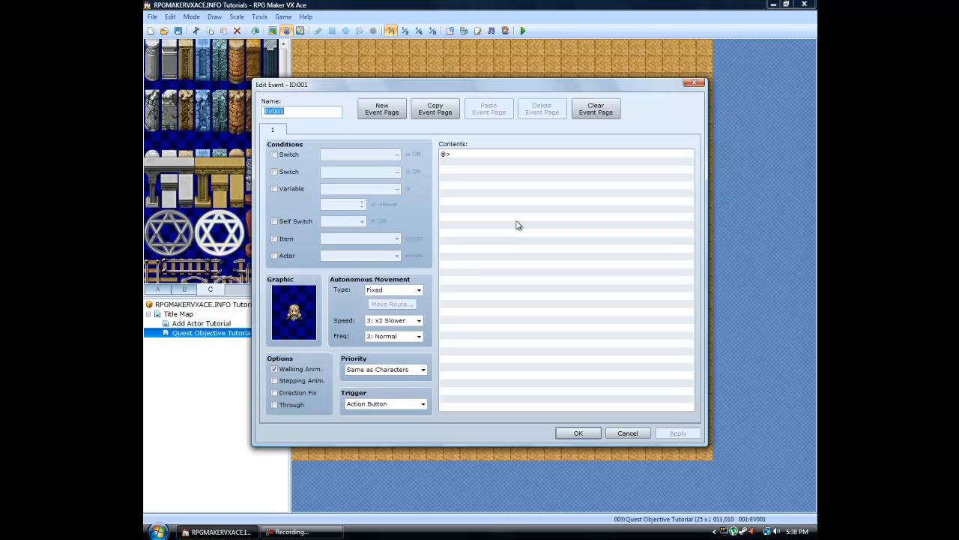
pyautogui.rightClick(472, 158)
pyautogui.click(485, 163)
pyautogui.click(486, 168)
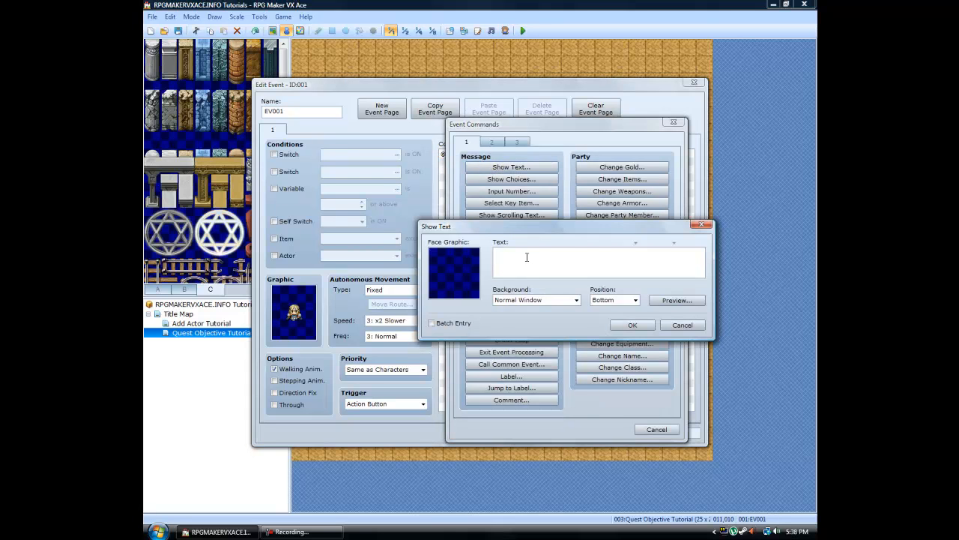
pyautogui.write('Please get the key item from the chest')
pyautogui.click(634, 324)
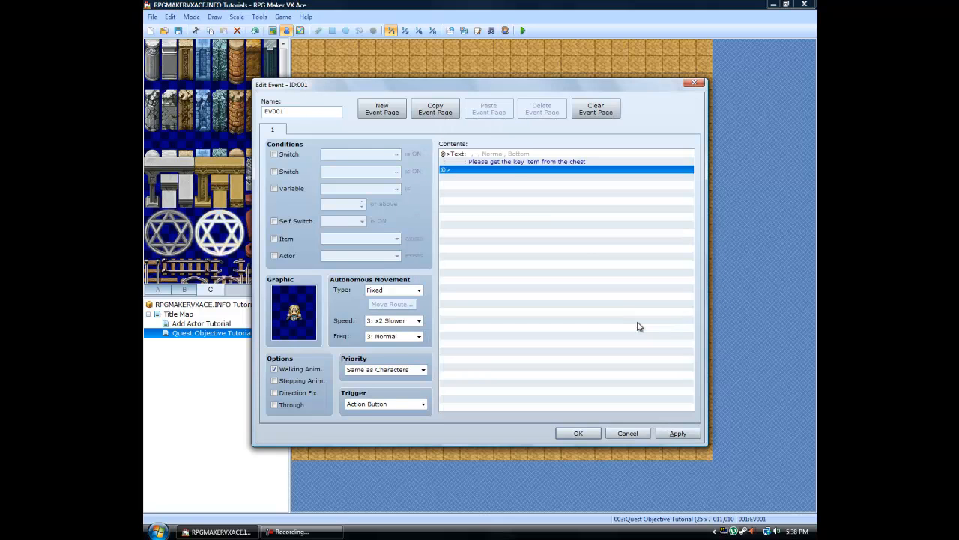
# Add a second Show Text message reading "ok" below the first one.
pyautogui.rightClick(515, 172)
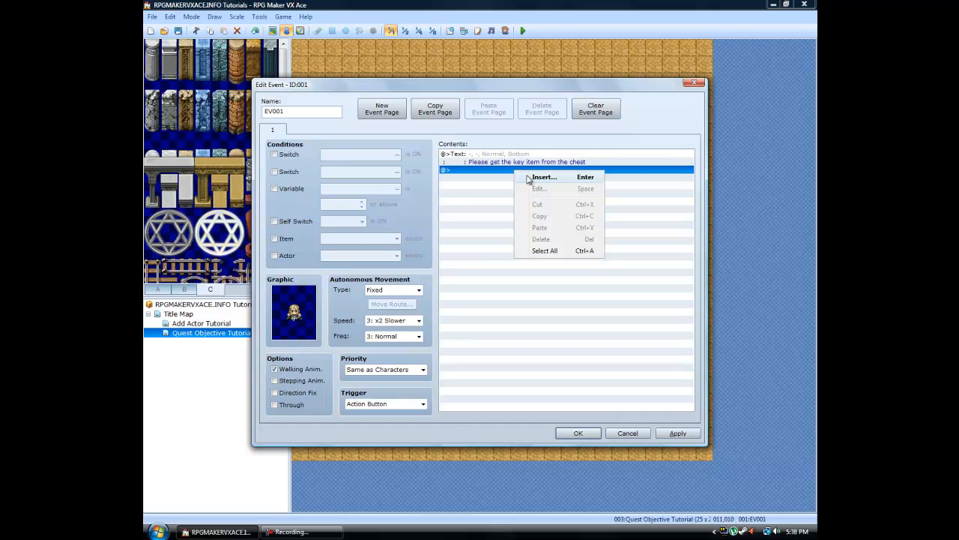
pyautogui.click(534, 177)
pyautogui.click(523, 168)
pyautogui.write('ok')
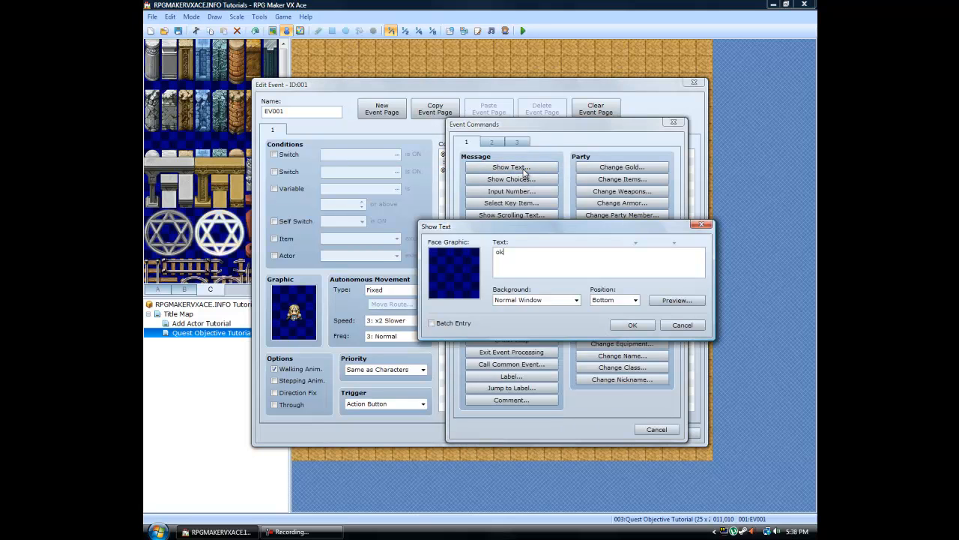
pyautogui.click(631, 326)
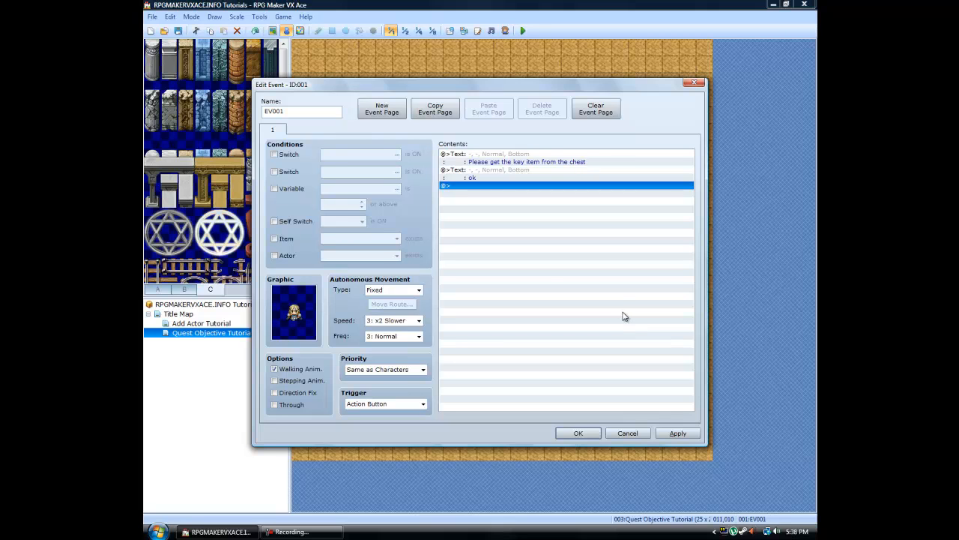
# Add a Control Self Switch command that turns self switch A ON after the two messages.
pyautogui.rightClick(460, 194)
pyautogui.click(475, 198)
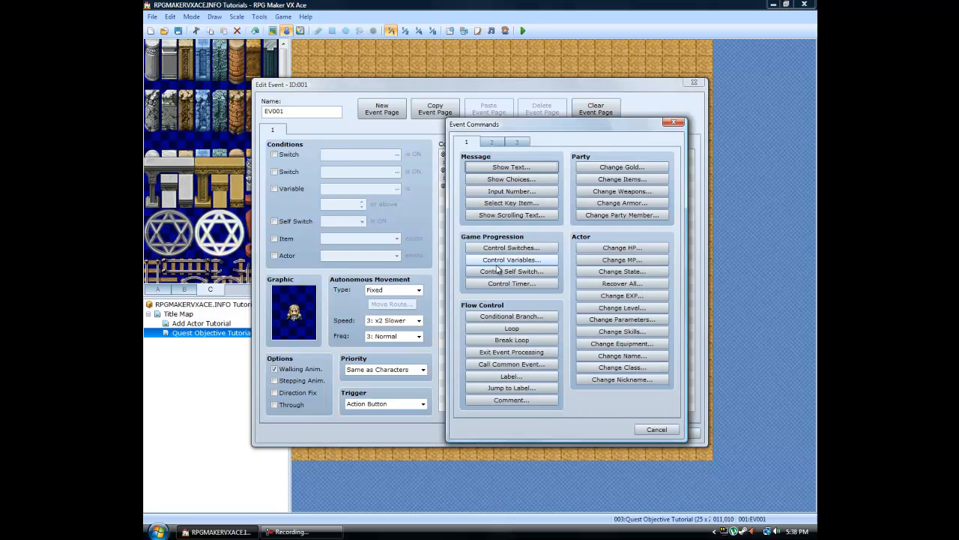
pyautogui.click(497, 270)
pyautogui.click(605, 271)
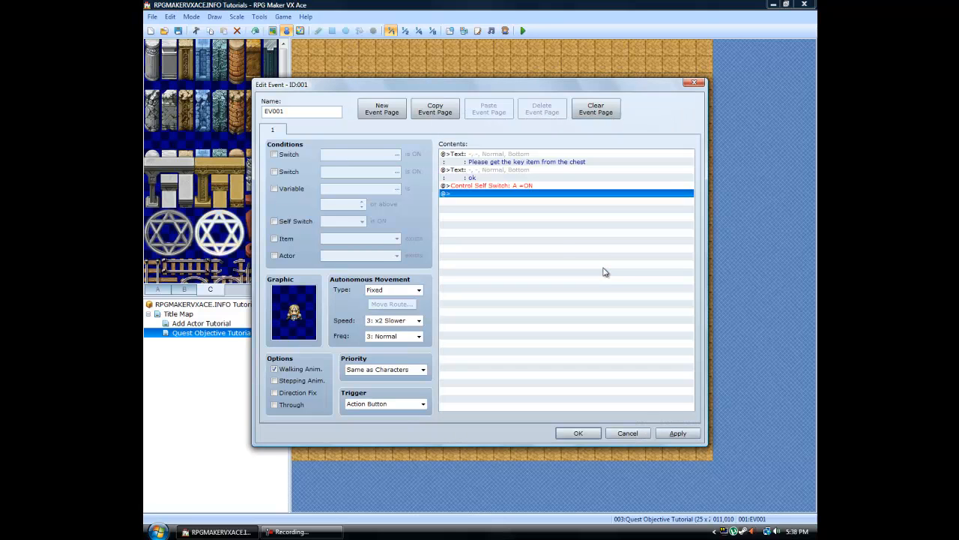
# Add a second event page that requires Self Switch A and shows the text "why haven't you got the key item".
pyautogui.click(382, 109)
pyautogui.click(281, 224)
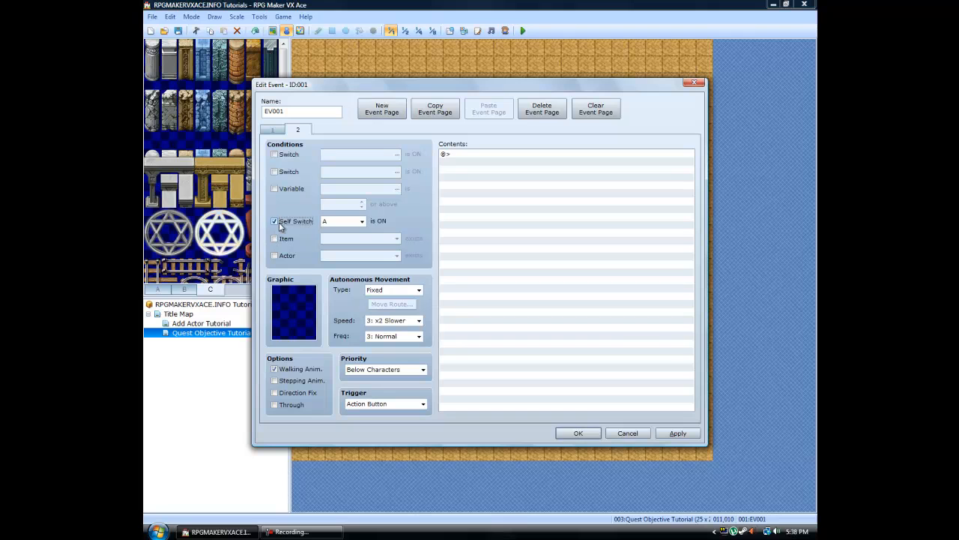
pyautogui.click(472, 180)
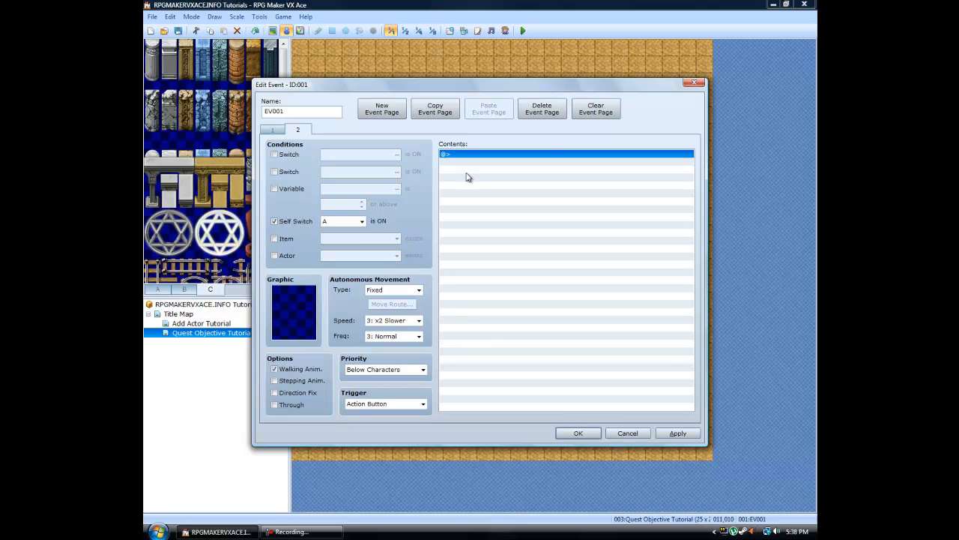
pyautogui.rightClick(466, 157)
pyautogui.click(484, 164)
pyautogui.click(487, 167)
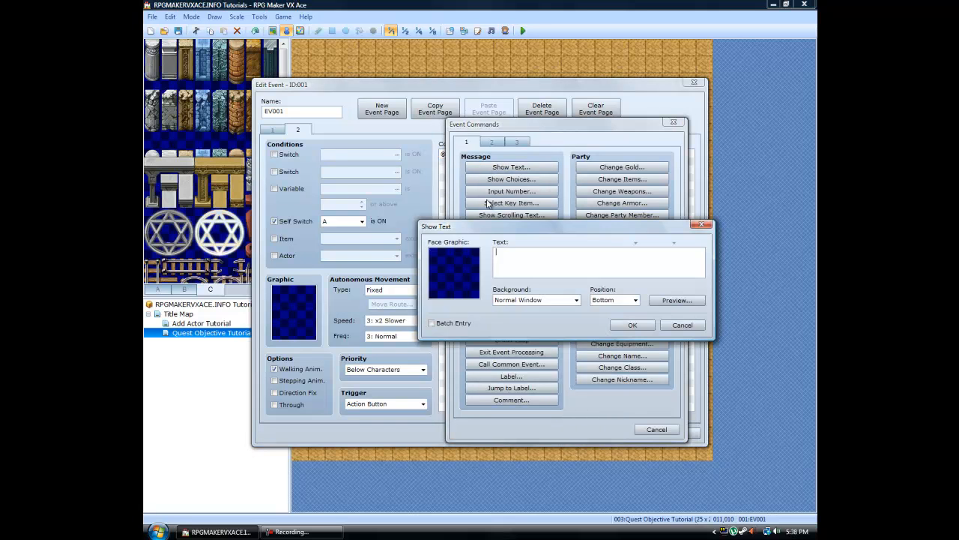
pyautogui.write("why haven't you got the key item")
pyautogui.click(628, 325)
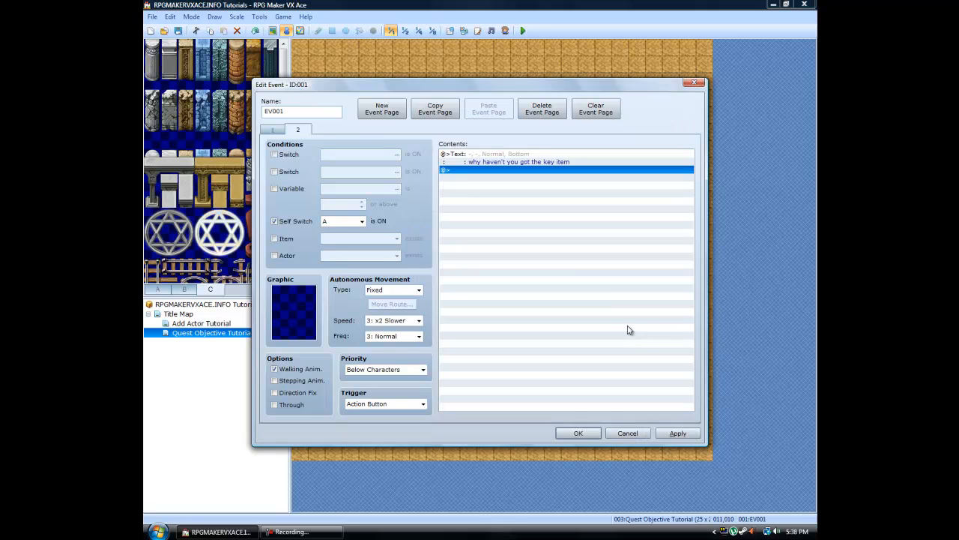
# Set the second page's graphic to the same blonde character sprite used on the first page.
pyautogui.click(283, 131)
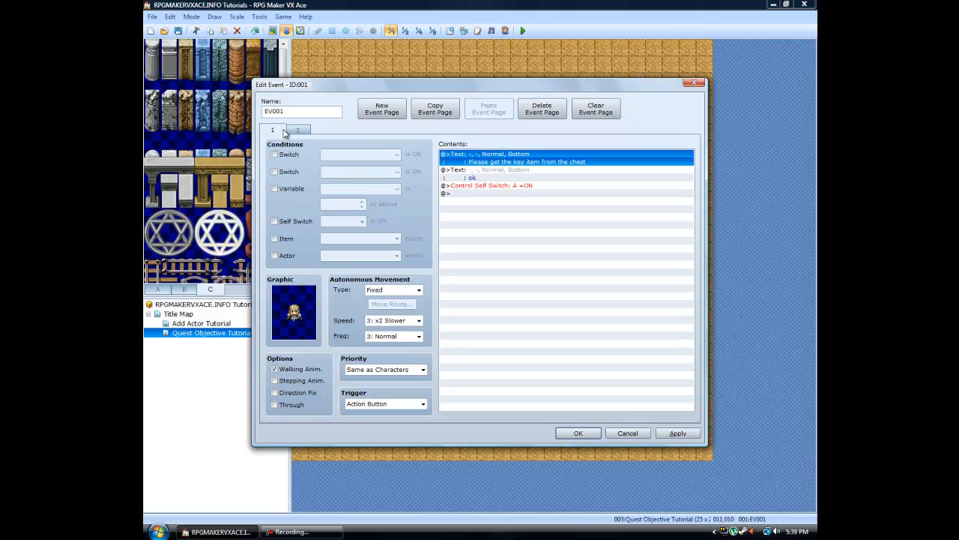
pyautogui.click(300, 131)
pyautogui.doubleClick(302, 305)
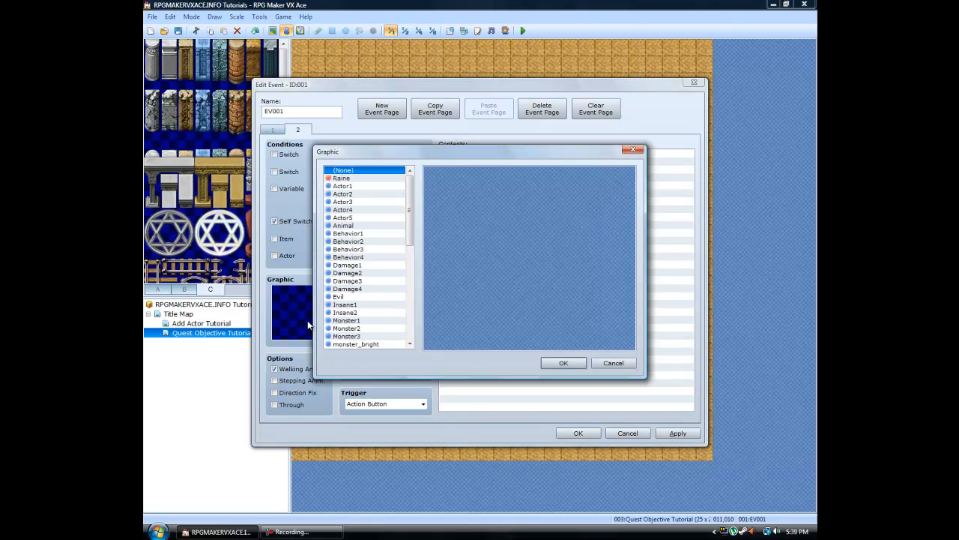
pyautogui.click(358, 209)
pyautogui.click(358, 202)
pyautogui.click(358, 209)
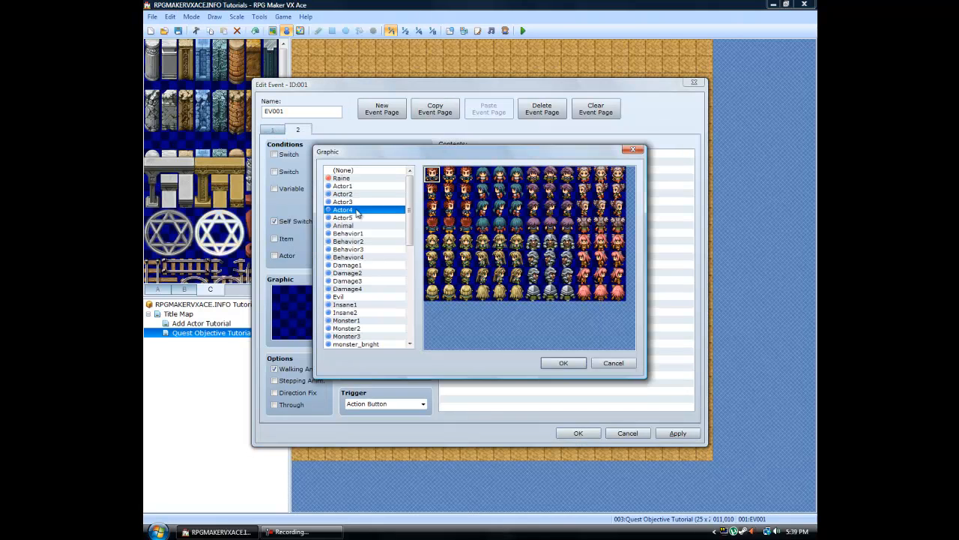
pyautogui.doubleClick(532, 177)
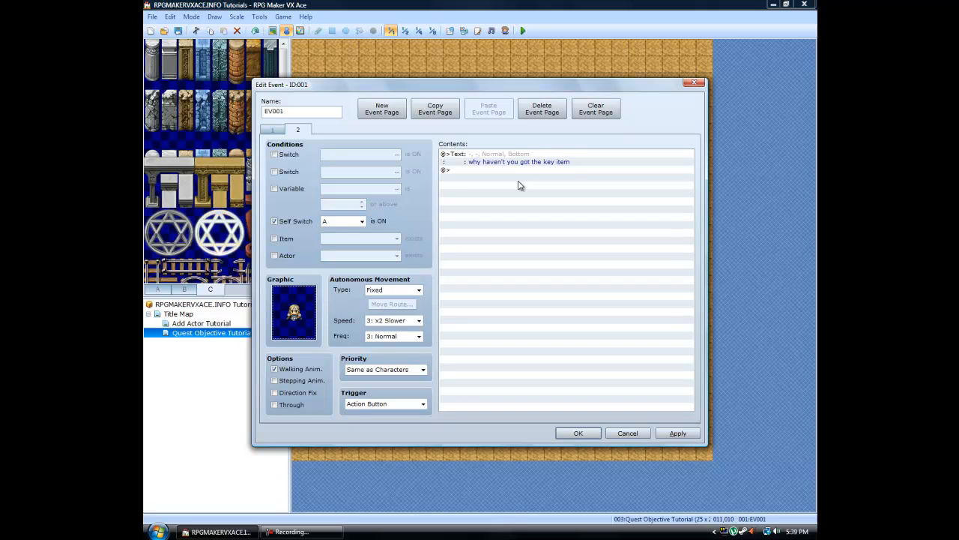
# Add a third event page with the condition that item 017:Key item exists.
pyautogui.click(394, 110)
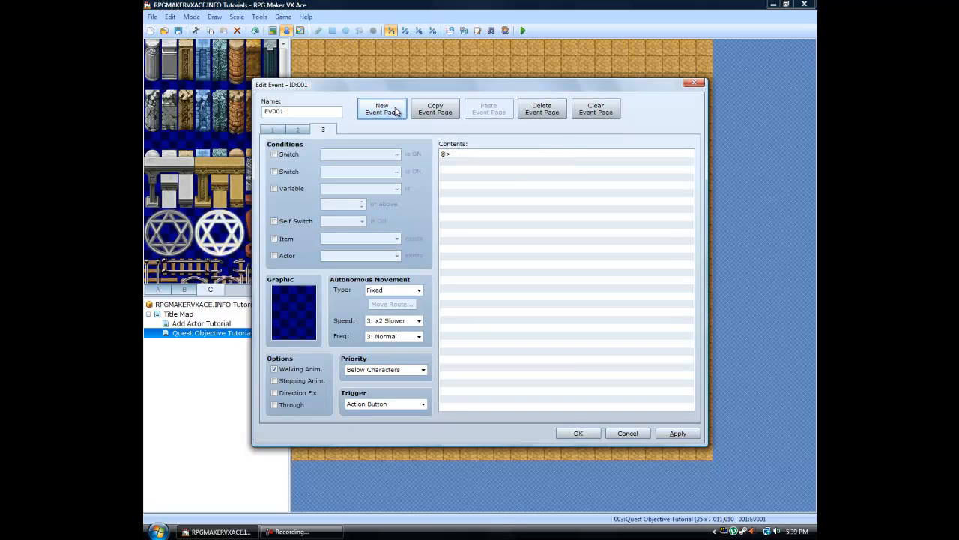
pyautogui.click(274, 238)
pyautogui.click(363, 238)
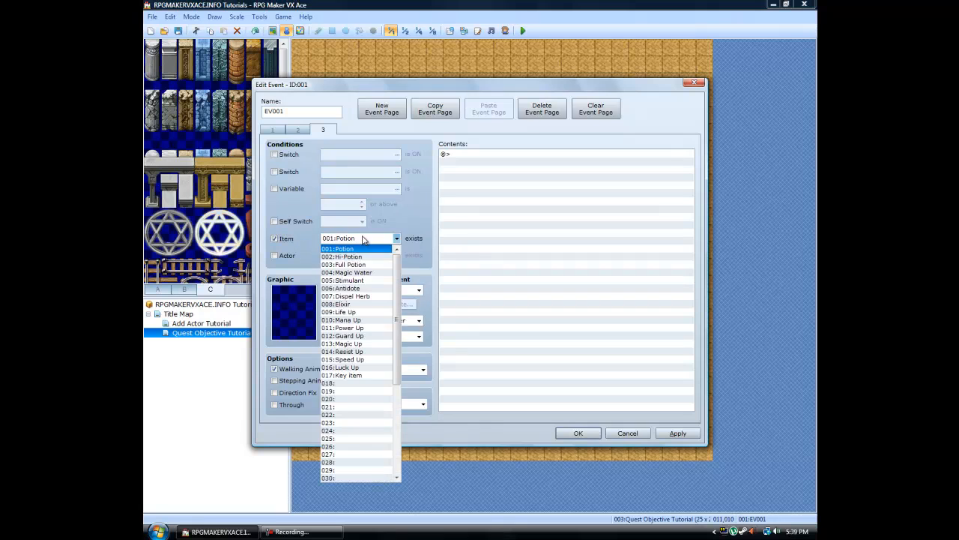
pyautogui.click(367, 374)
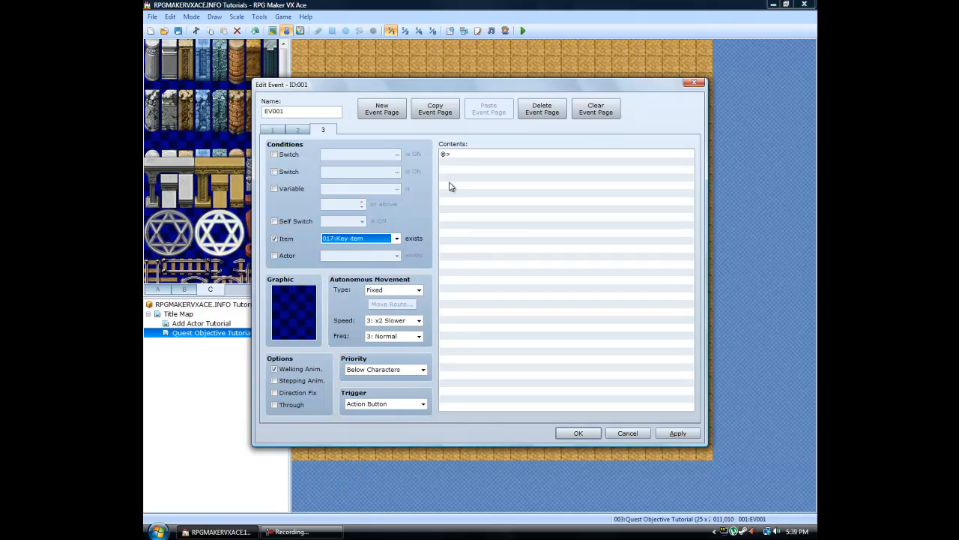
# Add a Show Text message reading "Great thank you" to the third event page.
pyautogui.click(450, 155)
pyautogui.rightClick(452, 157)
pyautogui.click(471, 162)
pyautogui.click(484, 167)
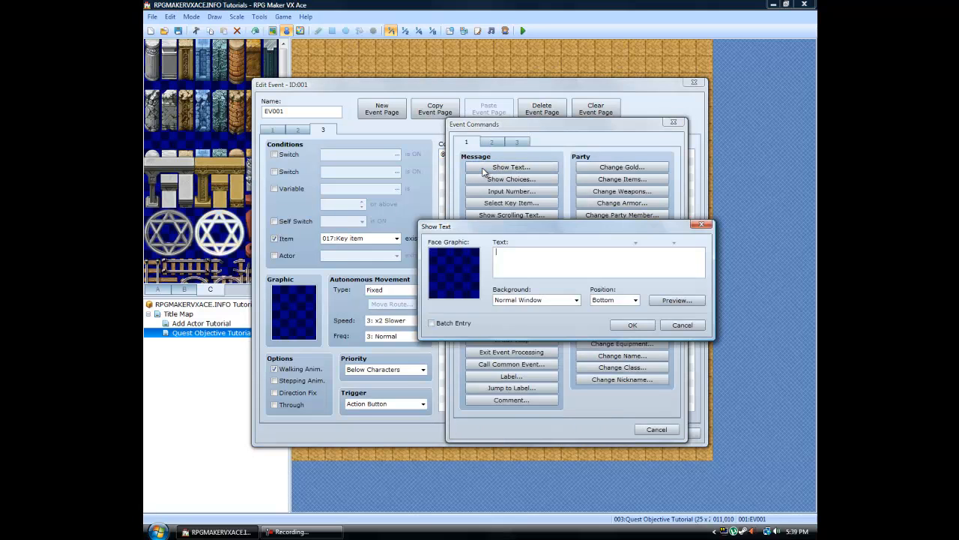
pyautogui.write('Great')
pyautogui.write('thank you')
pyautogui.click(630, 324)
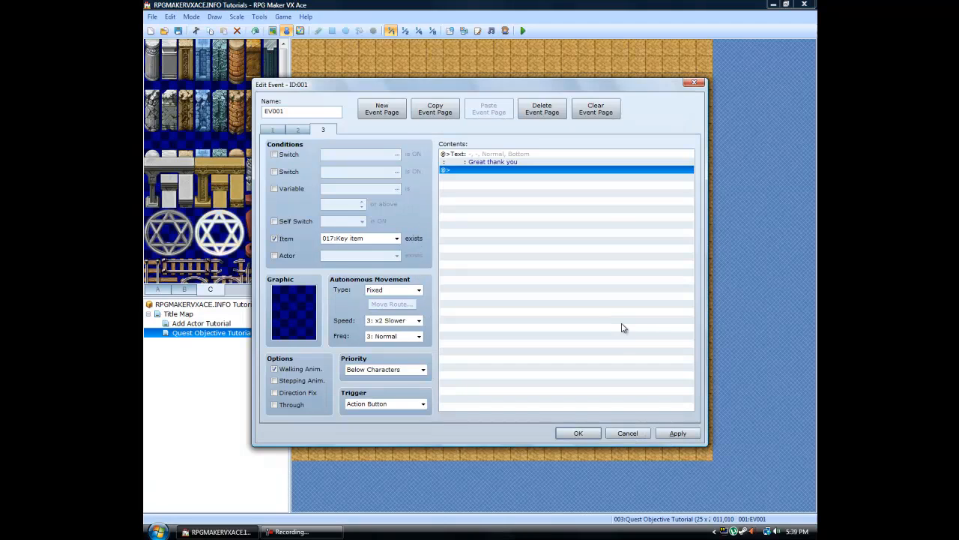
# Apply the three-page setup of the quest character's event and close the event editor.
pyautogui.click(677, 433)
pyautogui.click(586, 434)
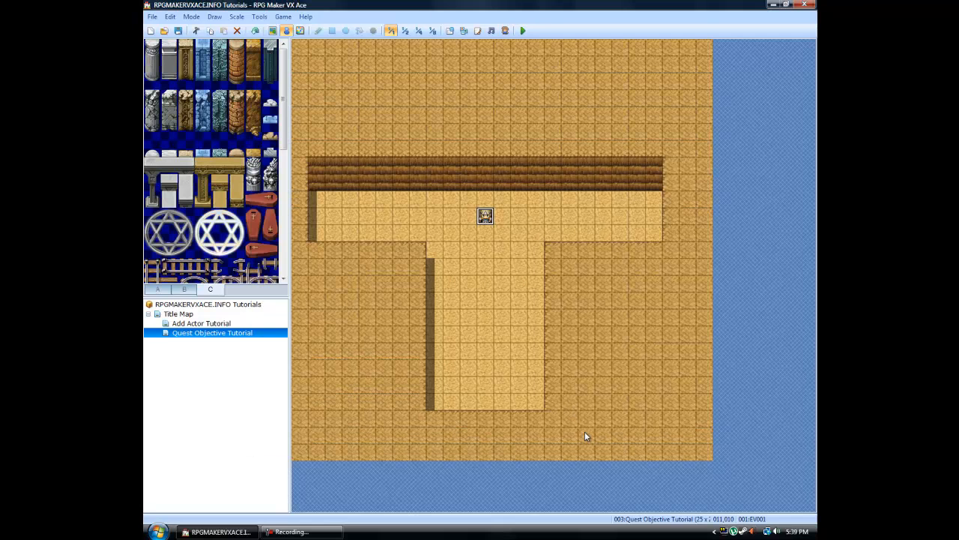
# Create a treasure chest event containing item 017:Key item at the west end of the corridor, and save the project.
pyautogui.rightClick(319, 217)
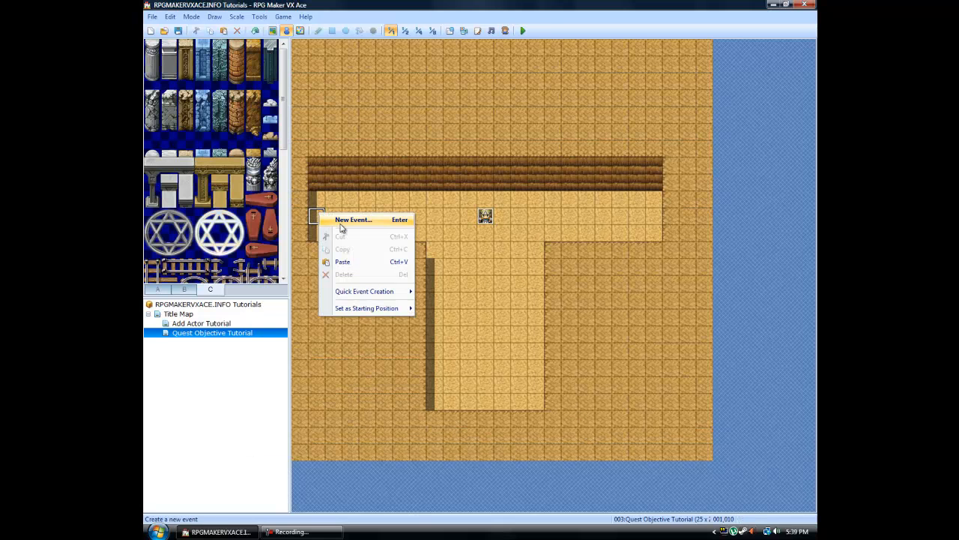
pyautogui.moveTo(367, 294)
pyautogui.click(454, 317)
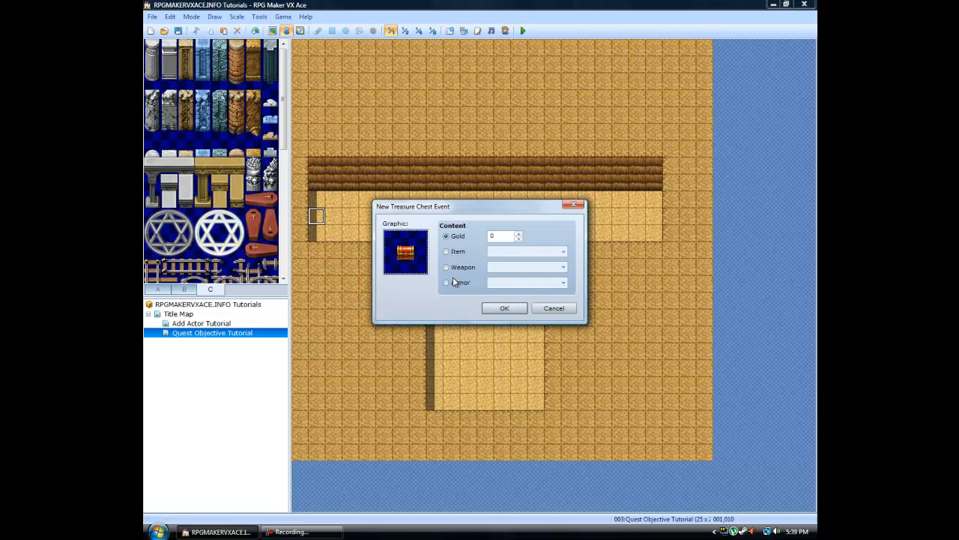
pyautogui.click(466, 254)
pyautogui.click(564, 251)
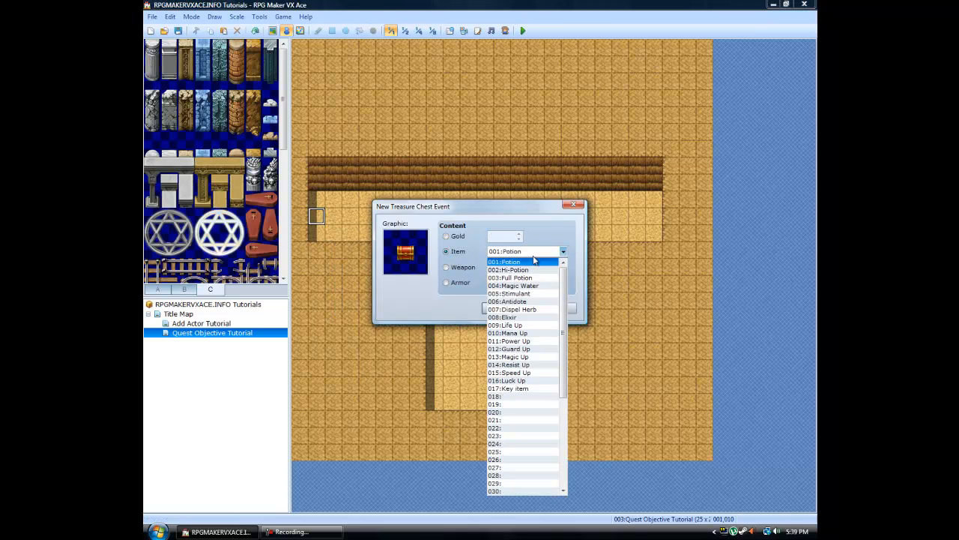
pyautogui.click(530, 391)
pyautogui.click(505, 309)
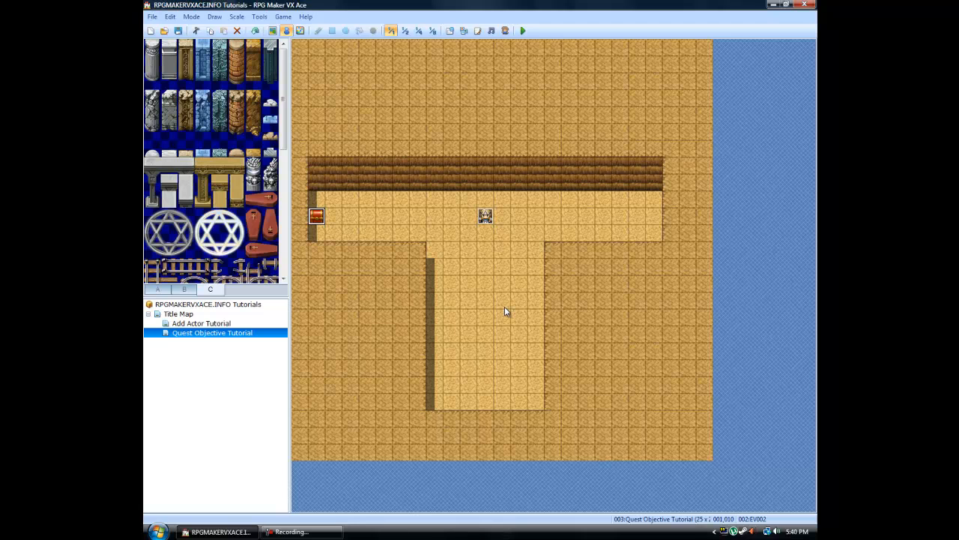
pyautogui.click(179, 31)
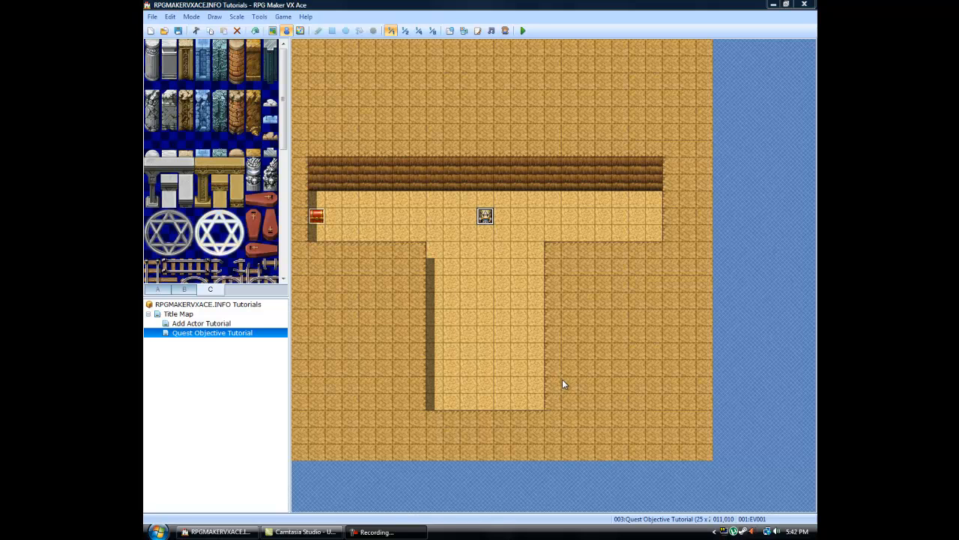
# Reopen the blonde character's event to check the third page's graphic, priority and item condition, and close it.
pyautogui.rightClick(493, 223)
pyautogui.click(504, 219)
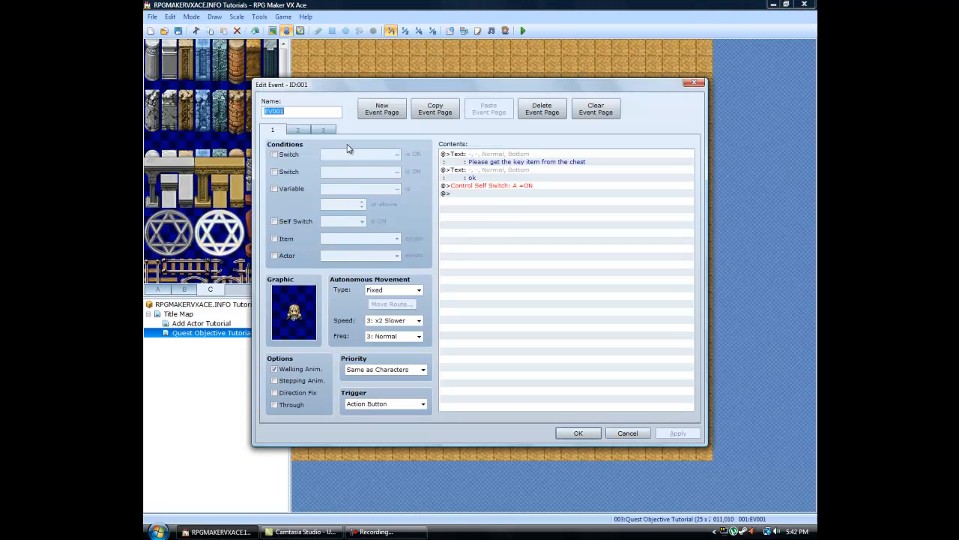
pyautogui.click(331, 131)
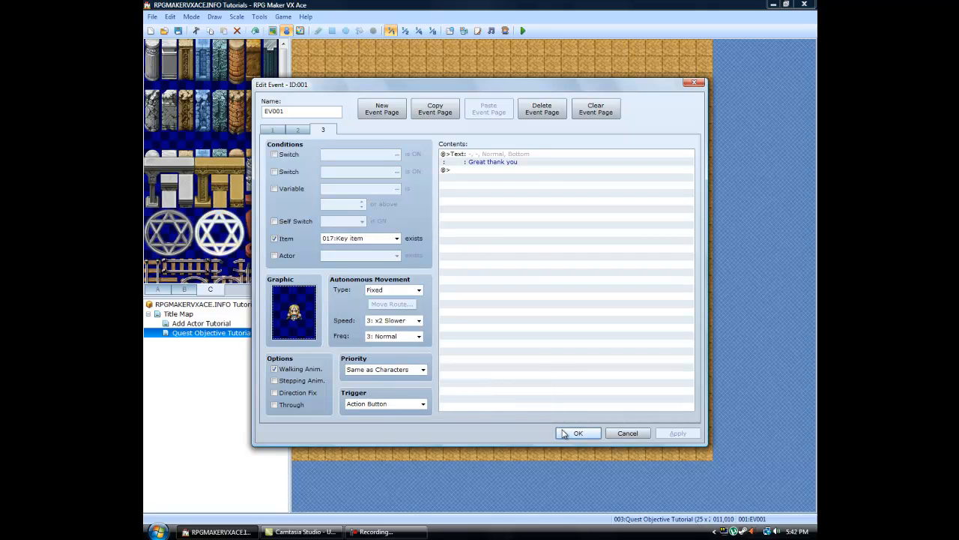
pyautogui.click(298, 129)
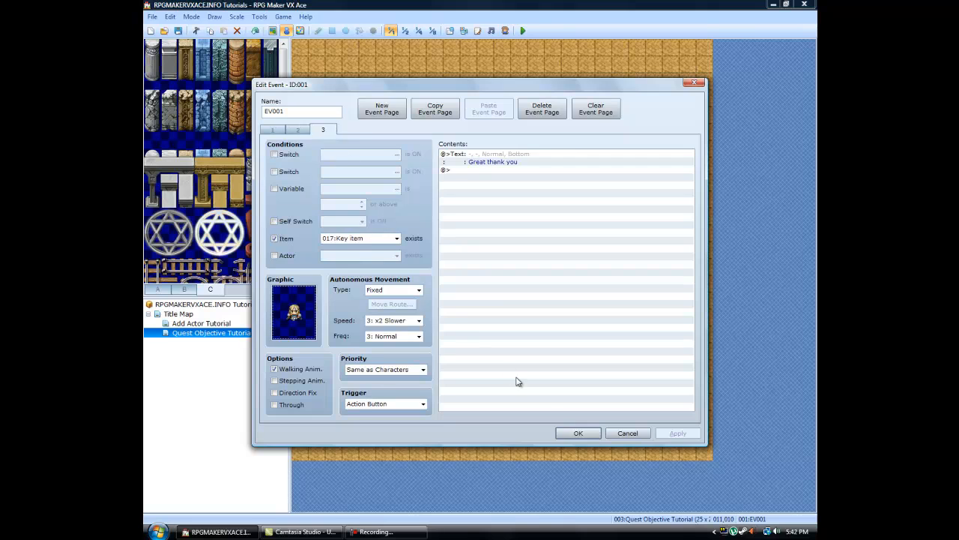
pyautogui.click(575, 432)
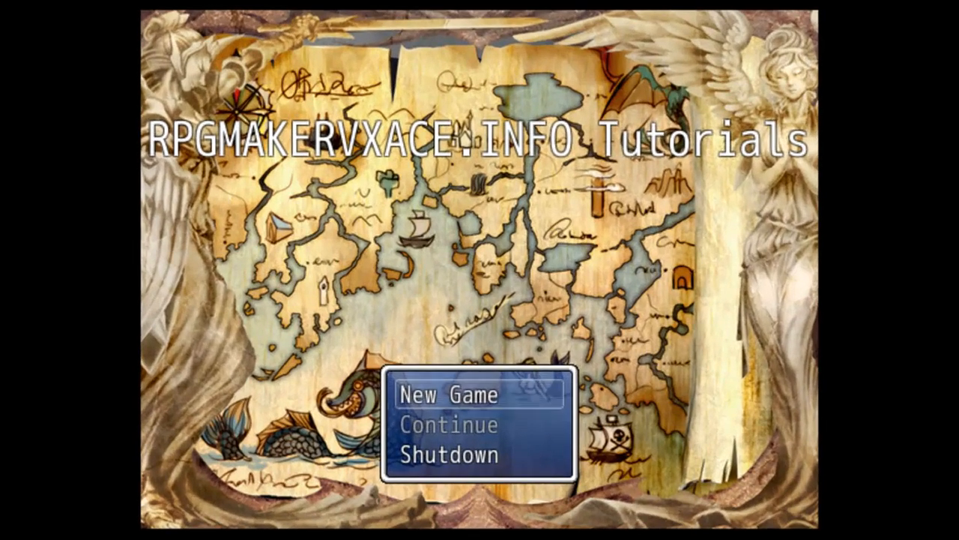
# Start a new game in the playtest and enter the Quest Objective Tutorial map through the second crystal.
pyautogui.press('Return')
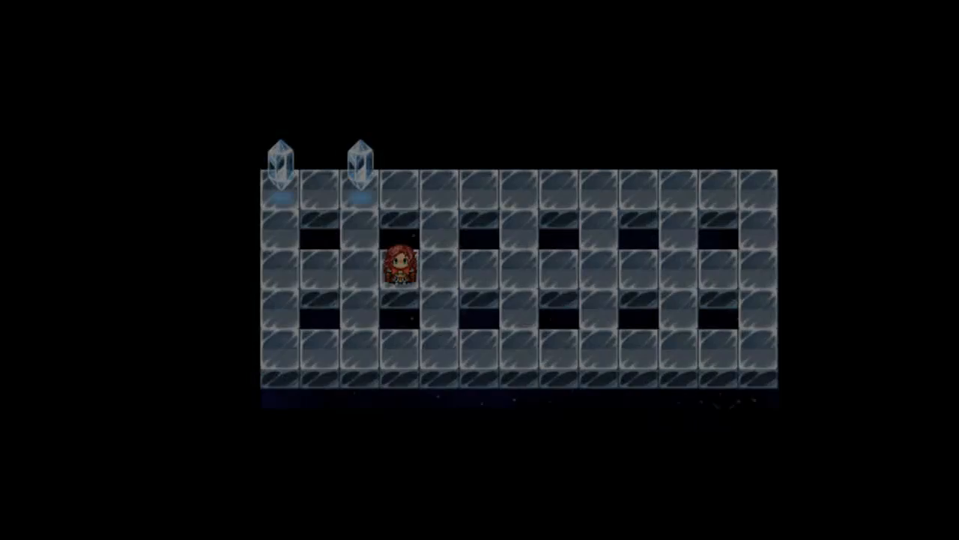
pyautogui.press('Left')
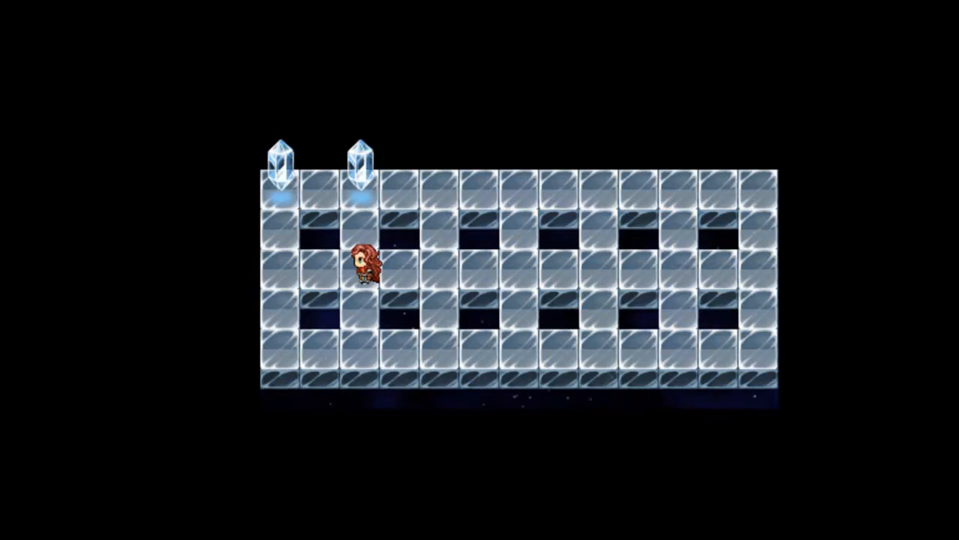
pyautogui.press('Up')
pyautogui.press('Return')
pyautogui.press('Return')
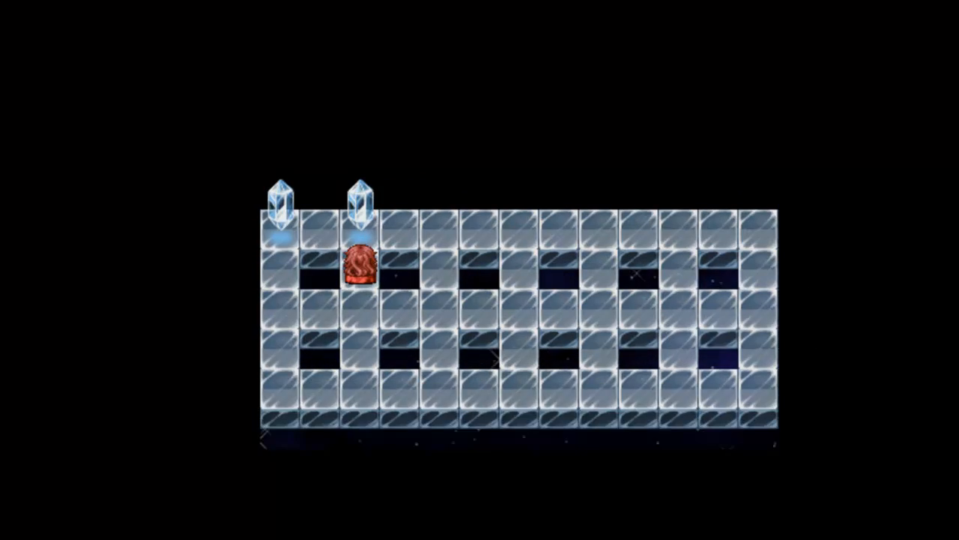
pyautogui.press('Up')
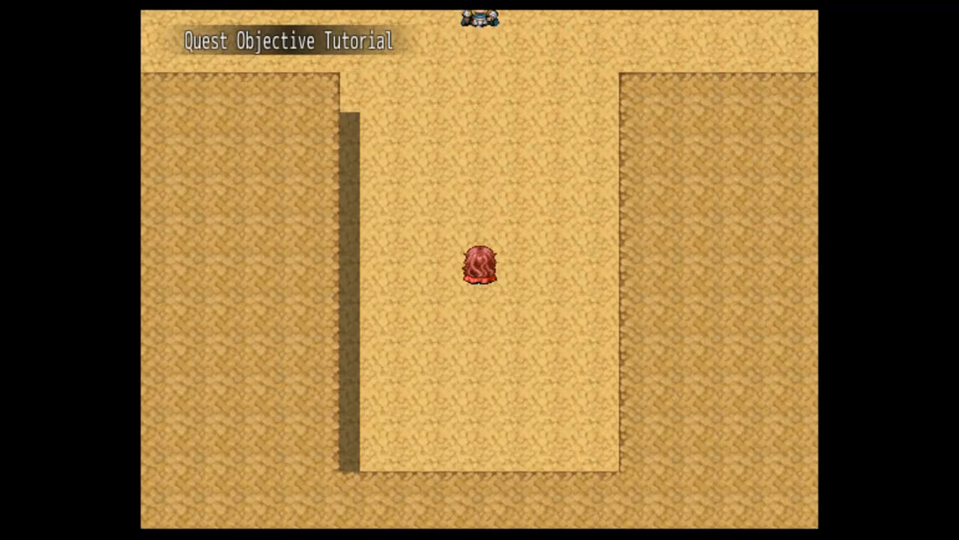
# Walk up to the blonde character and talk to her twice to test the quest request and the reminder dialogue.
pyautogui.press('Up')
pyautogui.press('Return')
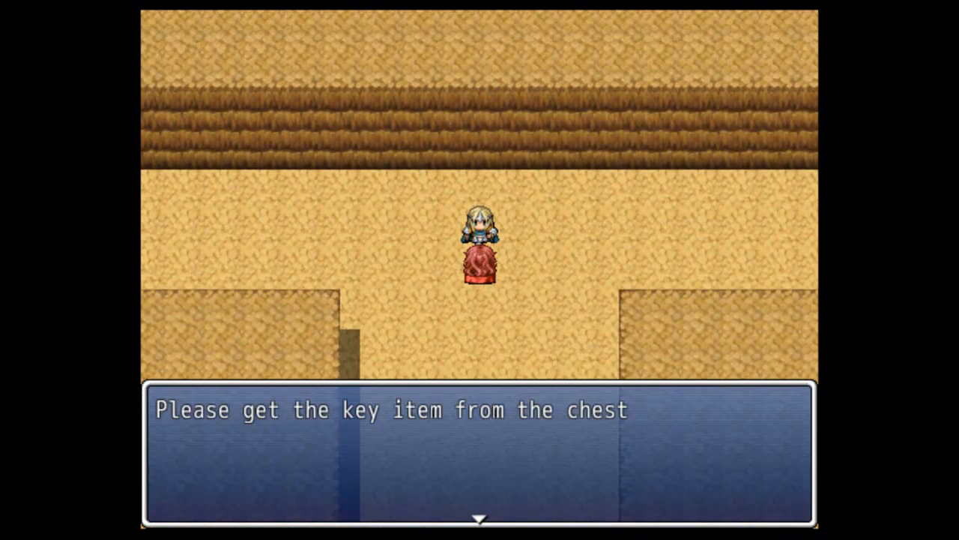
pyautogui.press('Return')
pyautogui.press('Return')
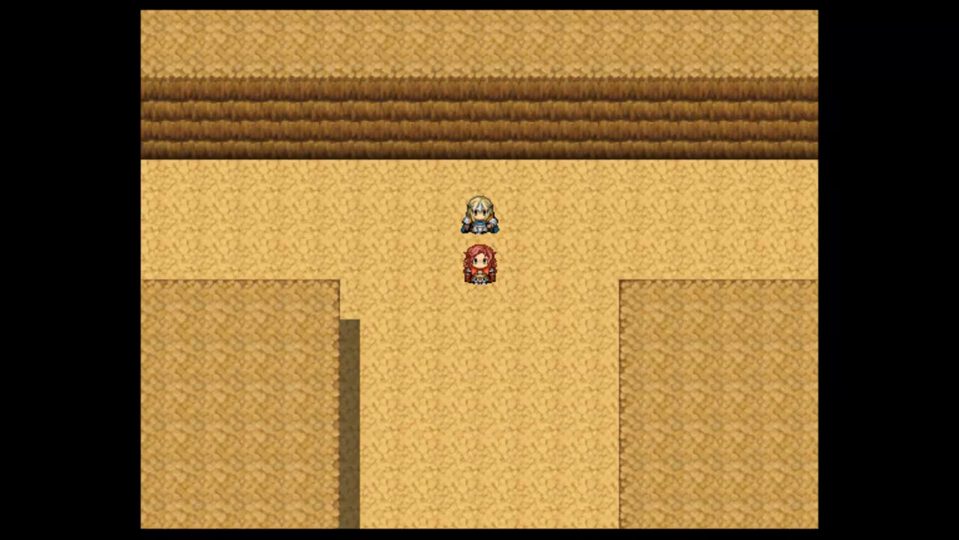
pyautogui.press('Up')
pyautogui.press('Return')
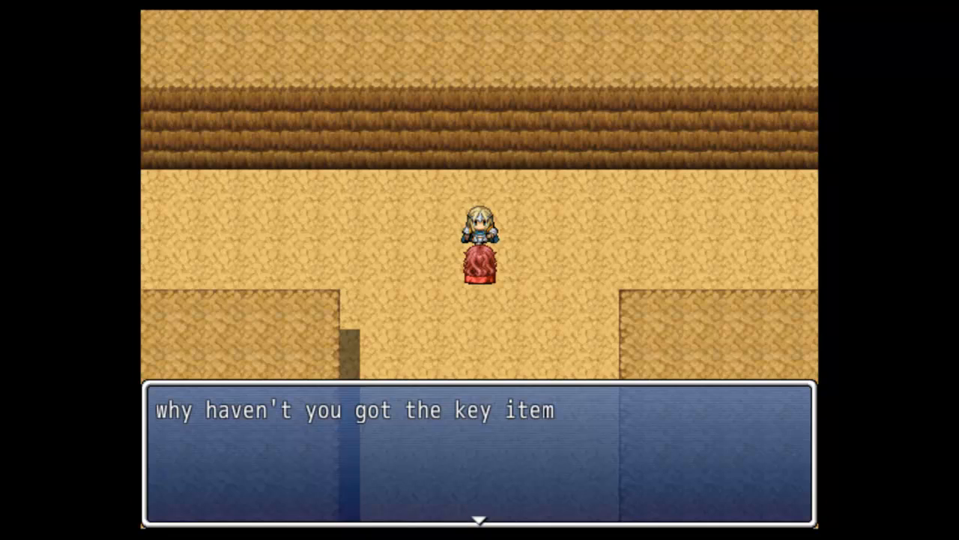
pyautogui.press('Return')
# Walk west to the treasure chest and open it to test collecting the key item.
pyautogui.press('Down')
pyautogui.press('Up')
pyautogui.press('Left')
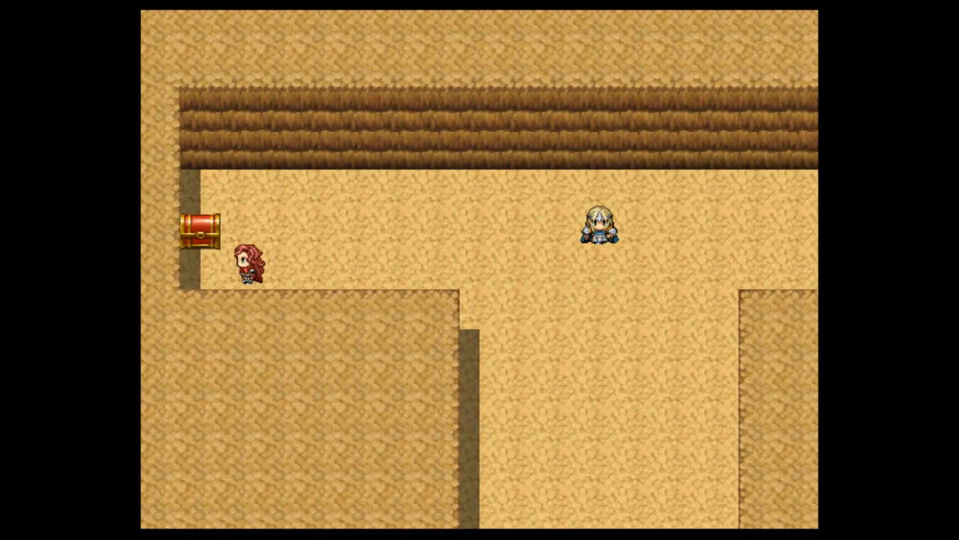
pyautogui.press('Up')
pyautogui.press('Return')
pyautogui.press('Return')
pyautogui.press('Right')
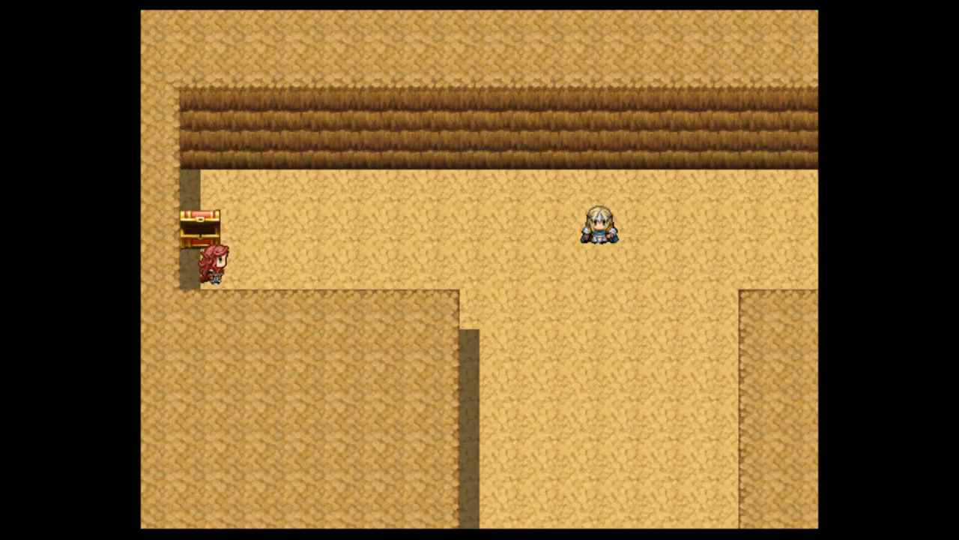
# Check the Key Items category of the in-game inventory for the collected item, and return to the map.
pyautogui.press('Escape')
pyautogui.press('Down')
pyautogui.press('Up')
pyautogui.press('Return')
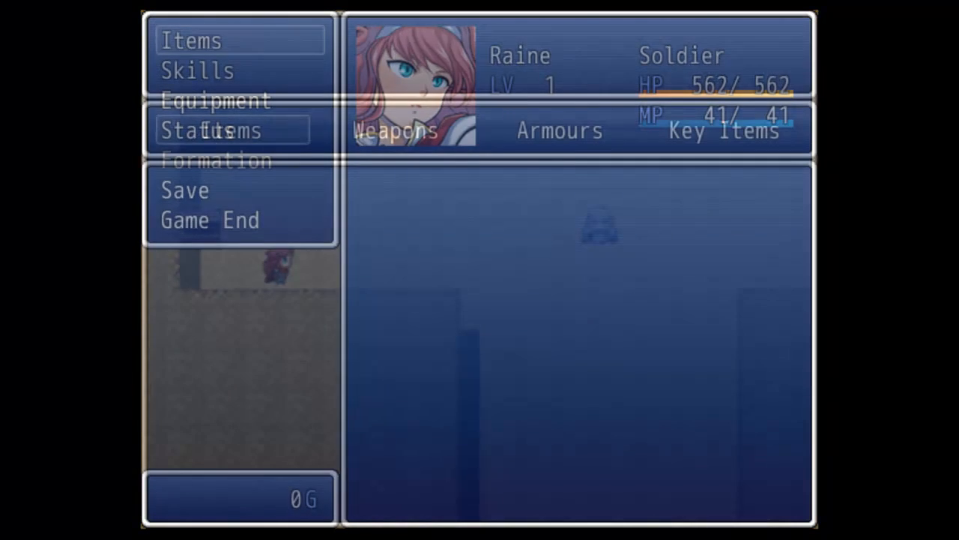
pyautogui.press('Return')
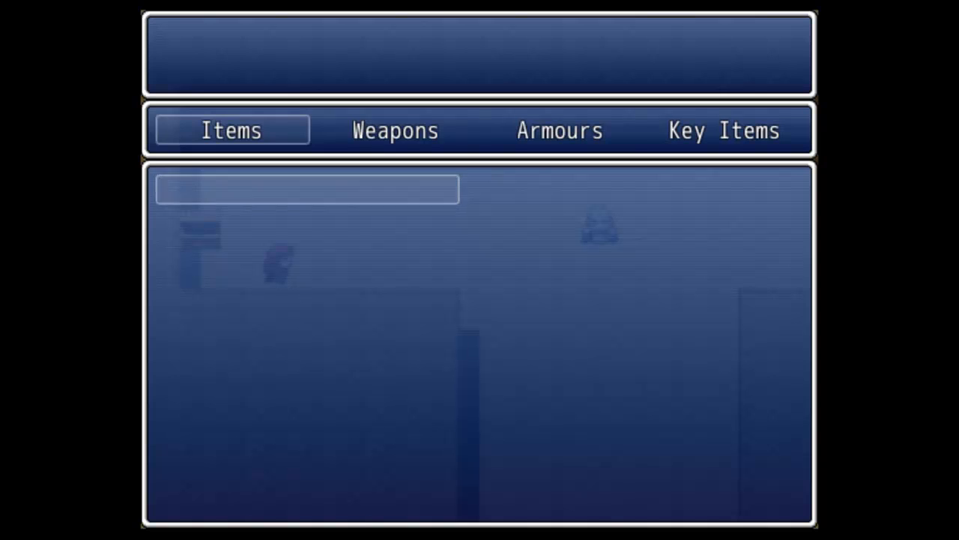
pyautogui.press('Escape')
pyautogui.press('Right')
pyautogui.press('Right')
pyautogui.press('Right')
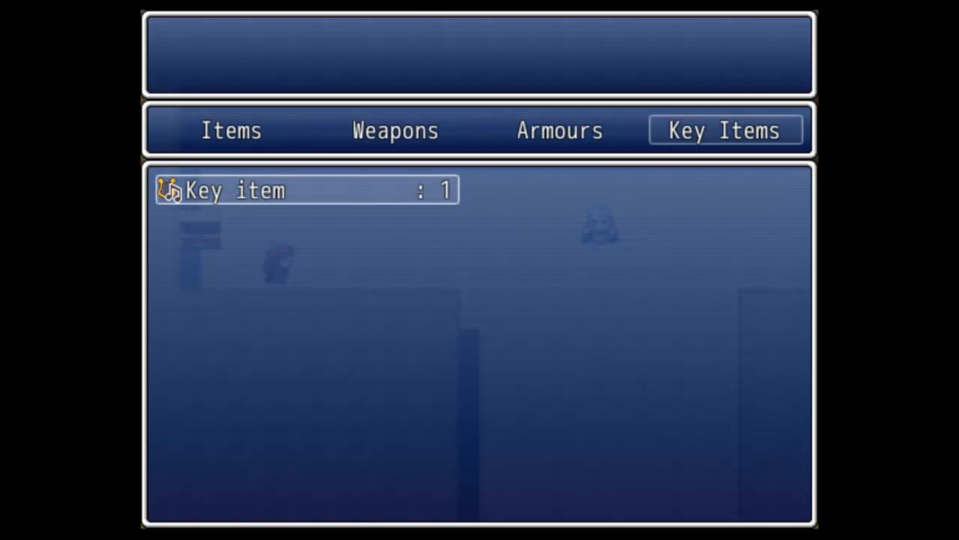
pyautogui.press('Escape')
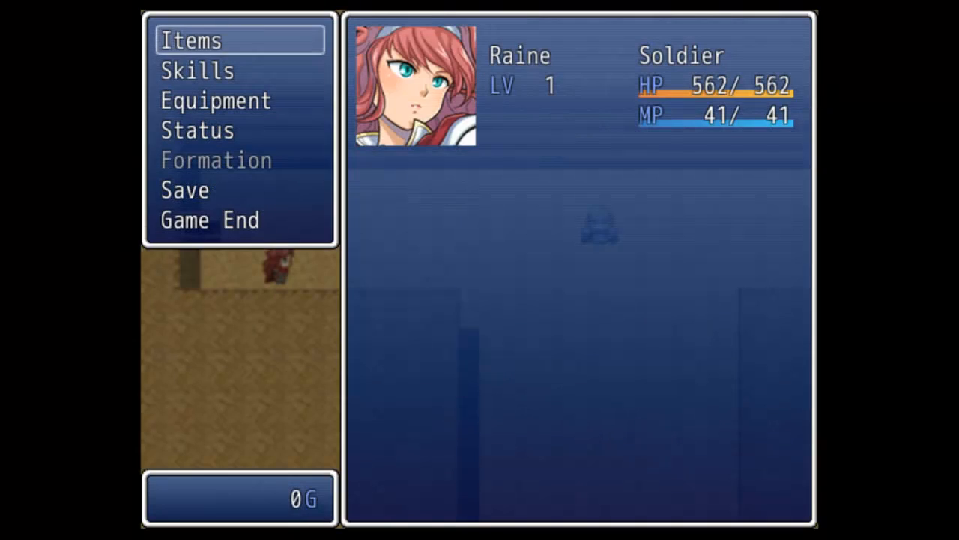
pyautogui.press('Escape')
# Return to the blonde character and talk to her to test the quest completion dialogue.
pyautogui.press('Right')
pyautogui.press('Right')
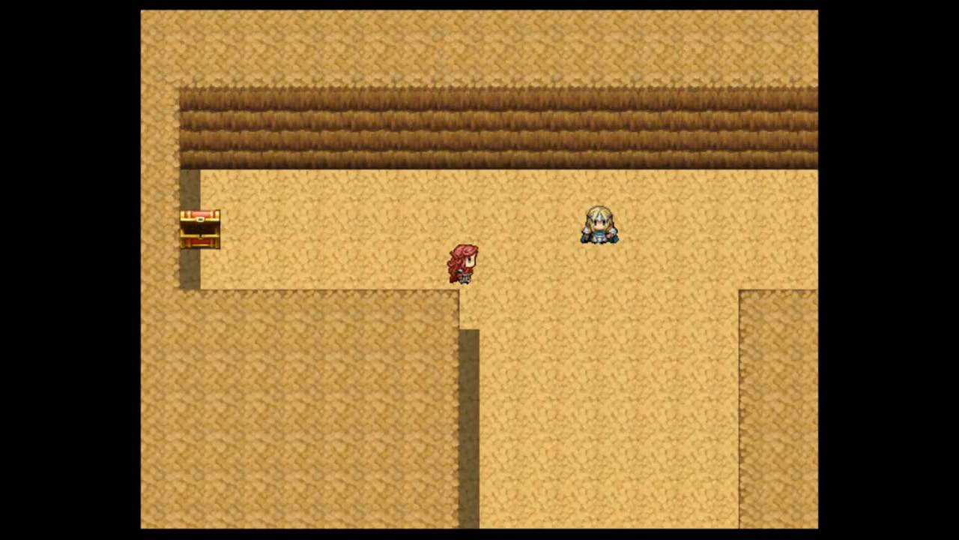
pyautogui.press('Up')
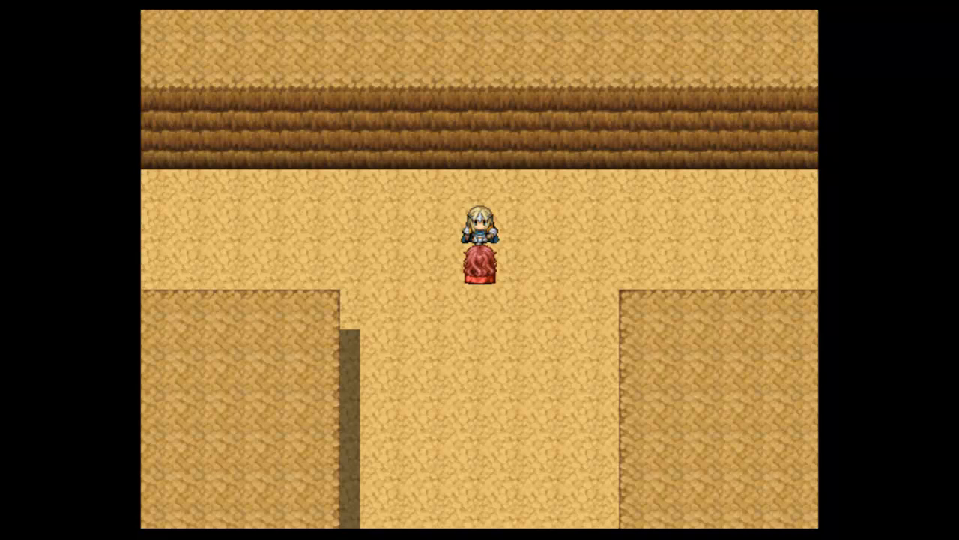
pyautogui.press('Return')
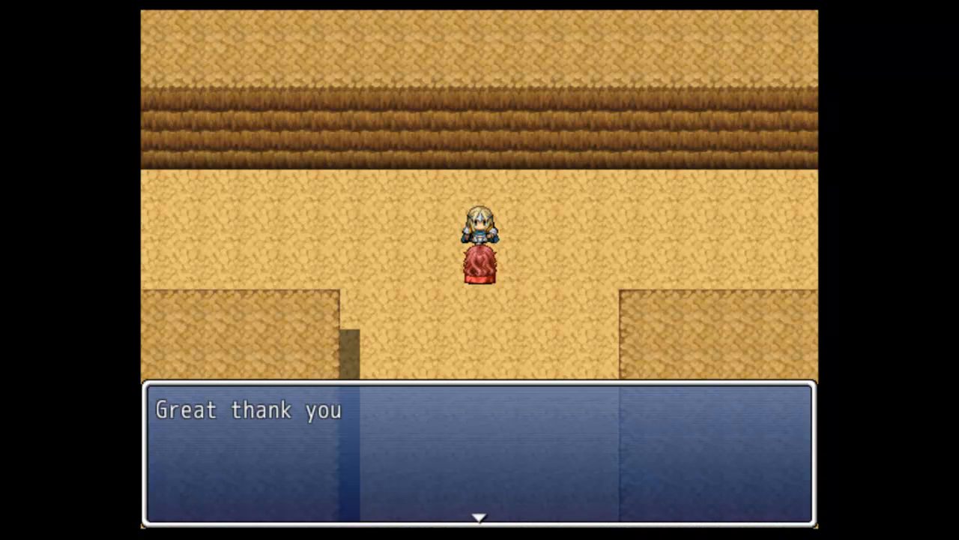
pyautogui.press('Return')
pyautogui.press('Return')
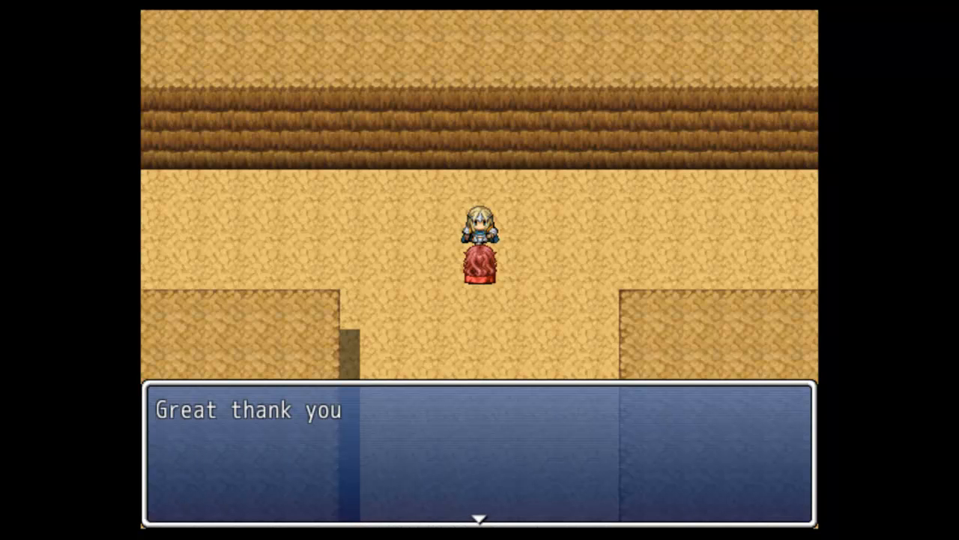